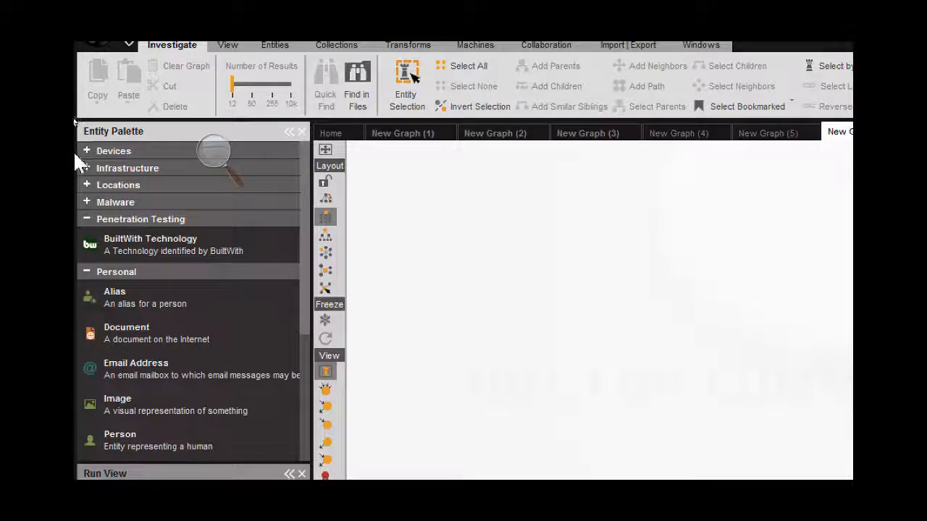
- Add an IPv4 Address entity to the empty graph and run the To Entities from whois [Alchemy] transform on it
left_click(85, 166)
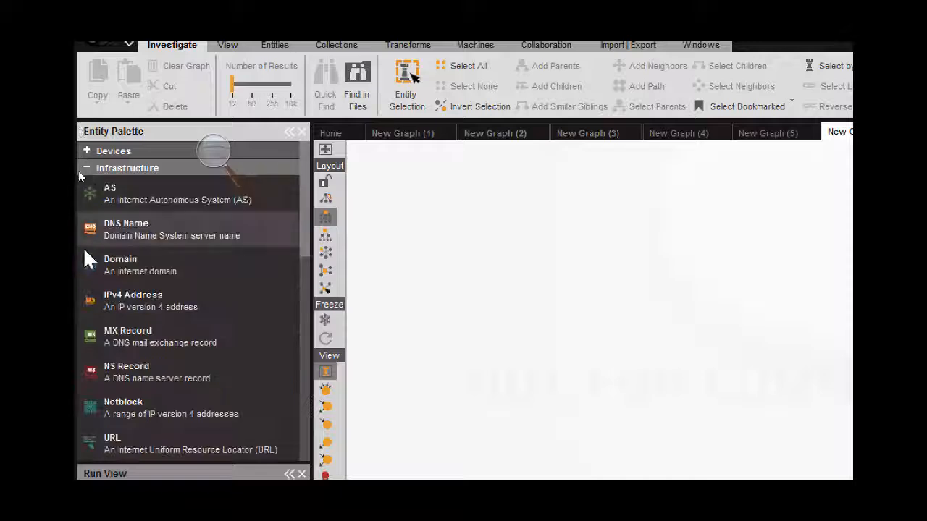
left_click_drag(132, 295, 585, 253)
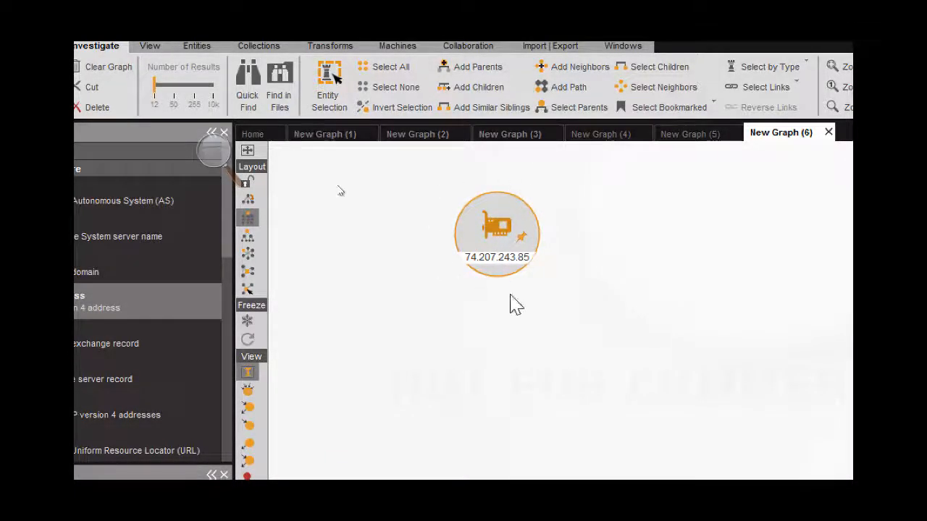
right_click(501, 230)
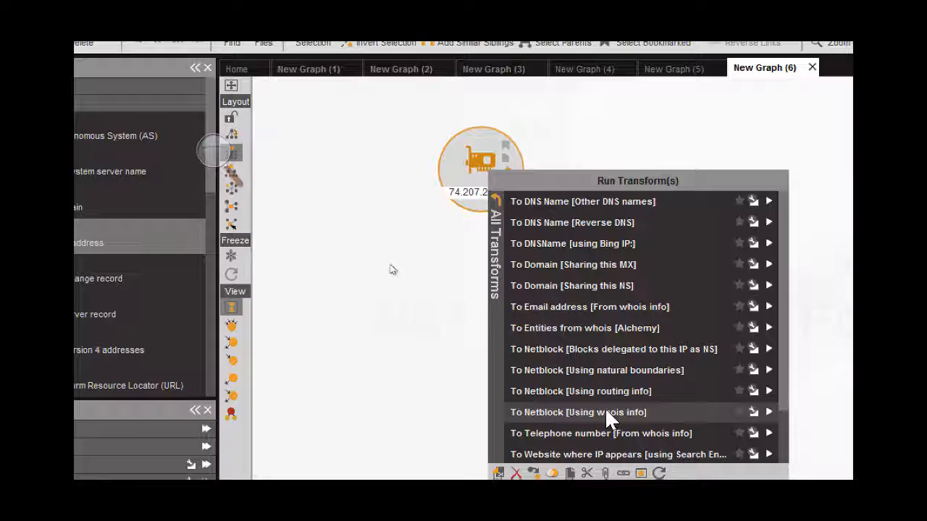
scroll(608, 416, "down", 3)
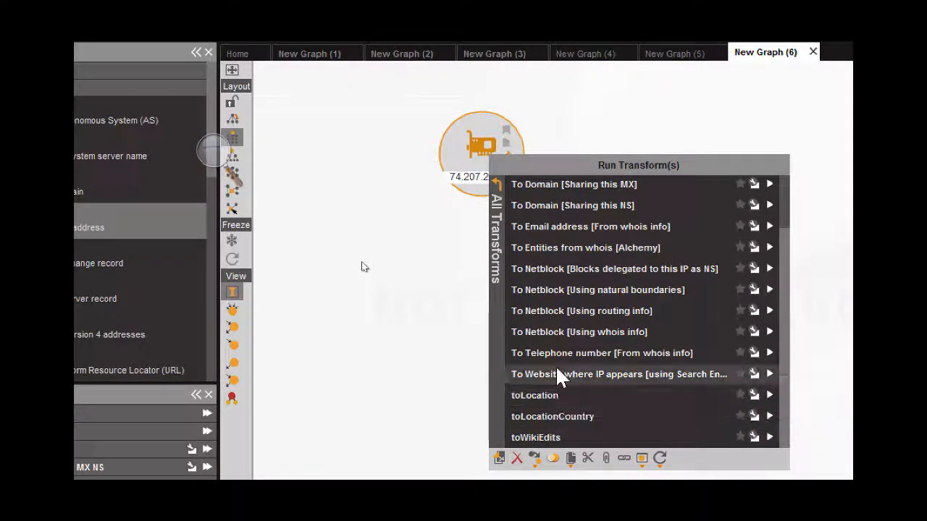
scroll(555, 287, "up", 1)
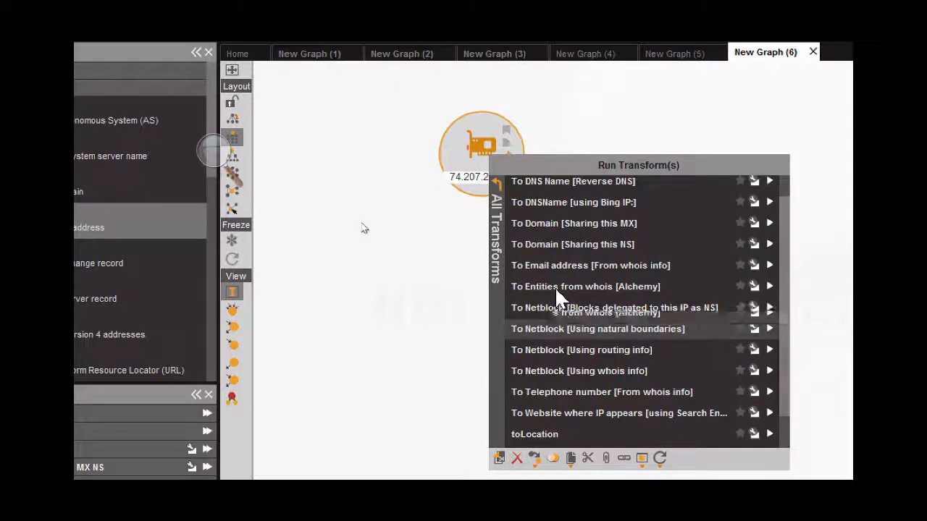
scroll(556, 290, "up", 1)
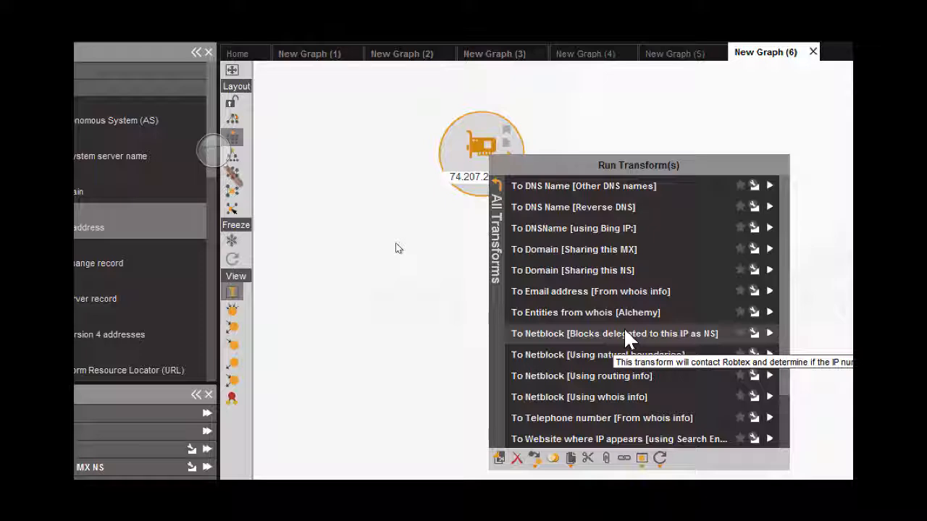
scroll(627, 338, "down", 2)
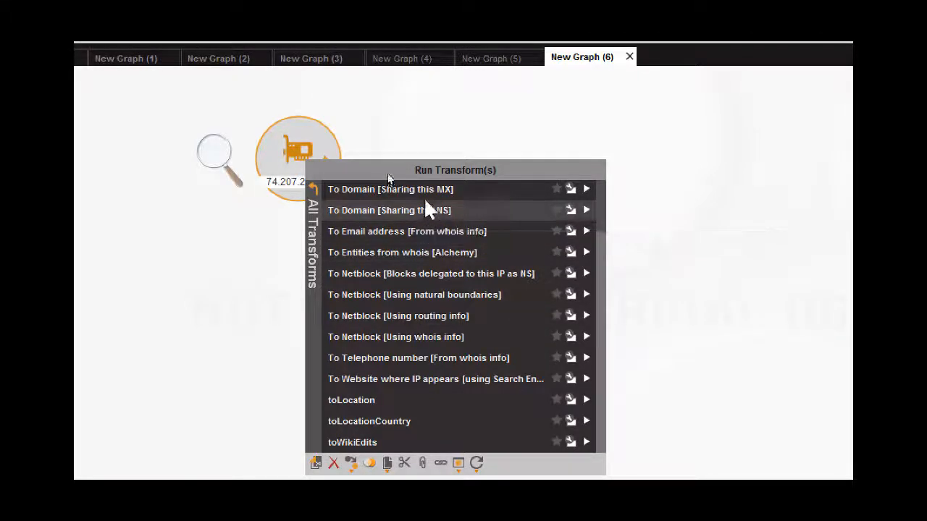
left_click(415, 259)
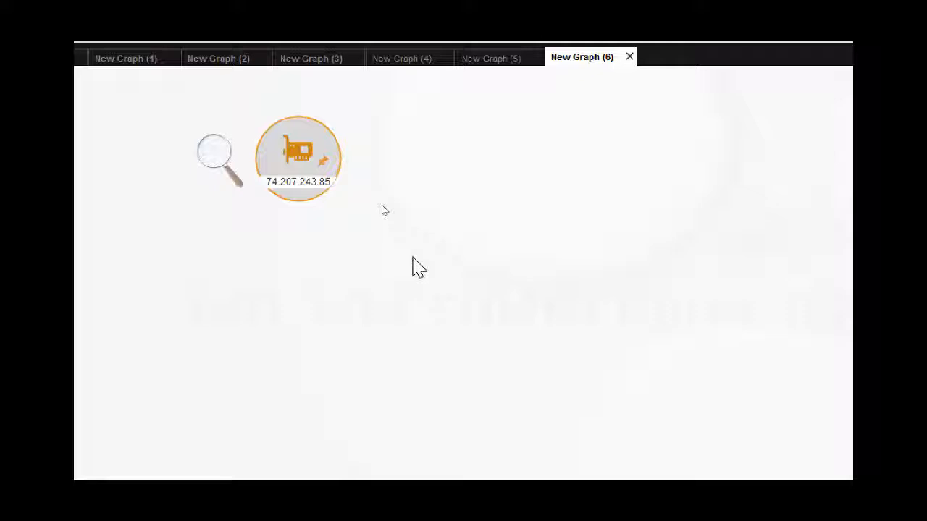
- Run the To Website where IP appears [using Search Engine] transform on the IPv4 address entity
right_click(276, 161)
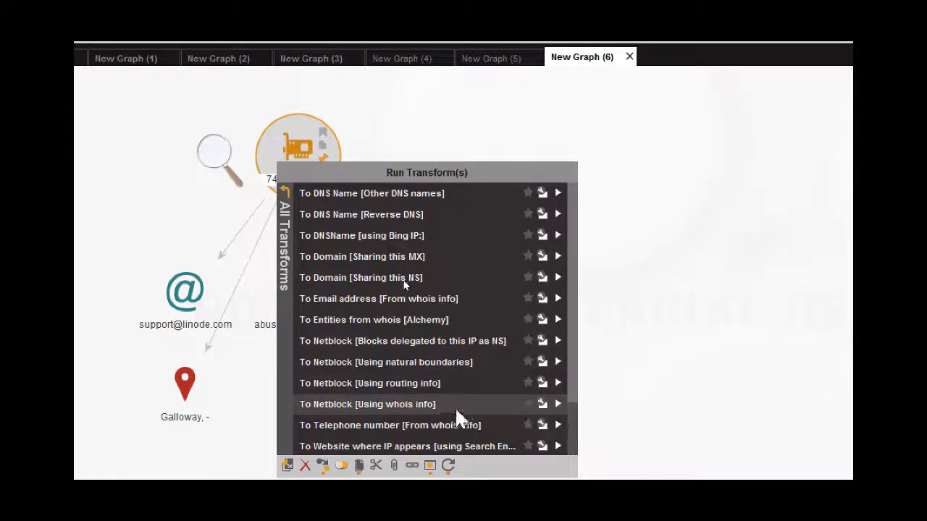
scroll(463, 391, "down", 1)
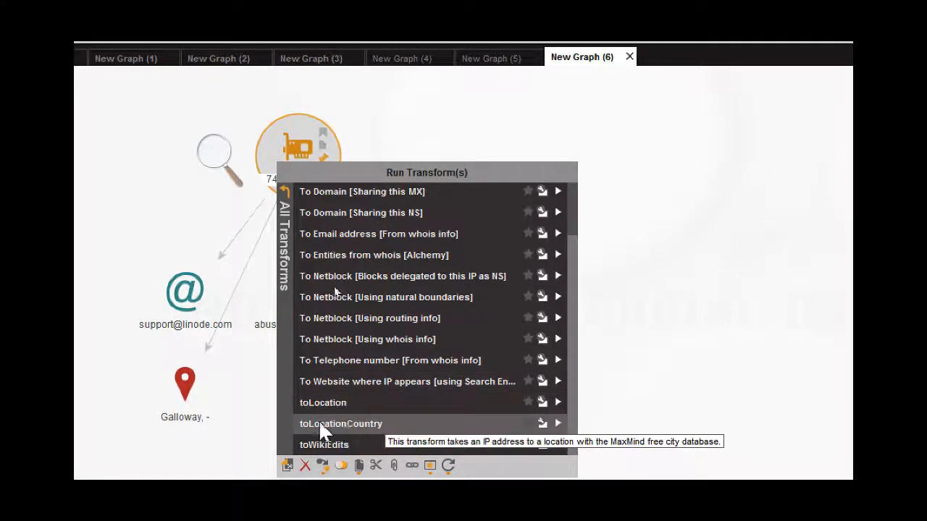
left_click(323, 402)
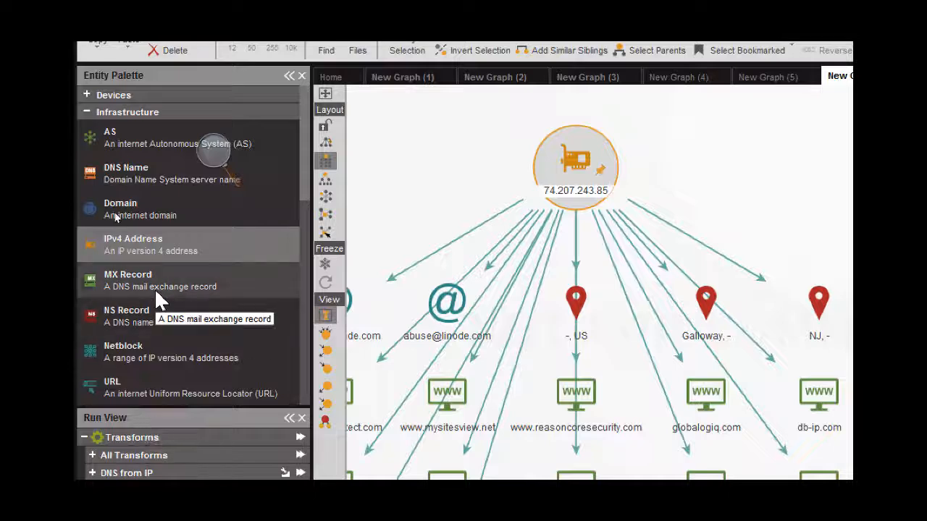
- Add a Tweet entity to the empty area beside the IP results and set its text to "bill gates"
scroll(154, 289, "down", 3)
scroll(155, 294, "down", 7)
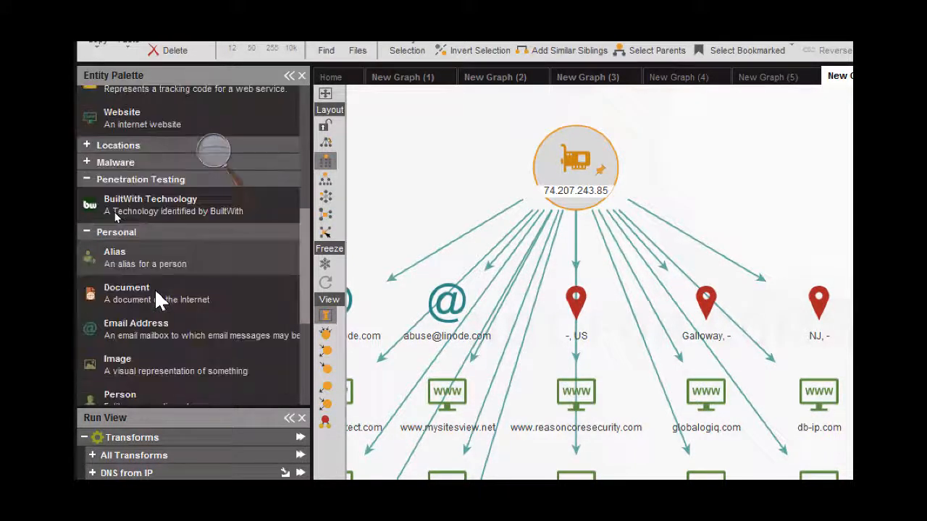
scroll(154, 288, "down", 4)
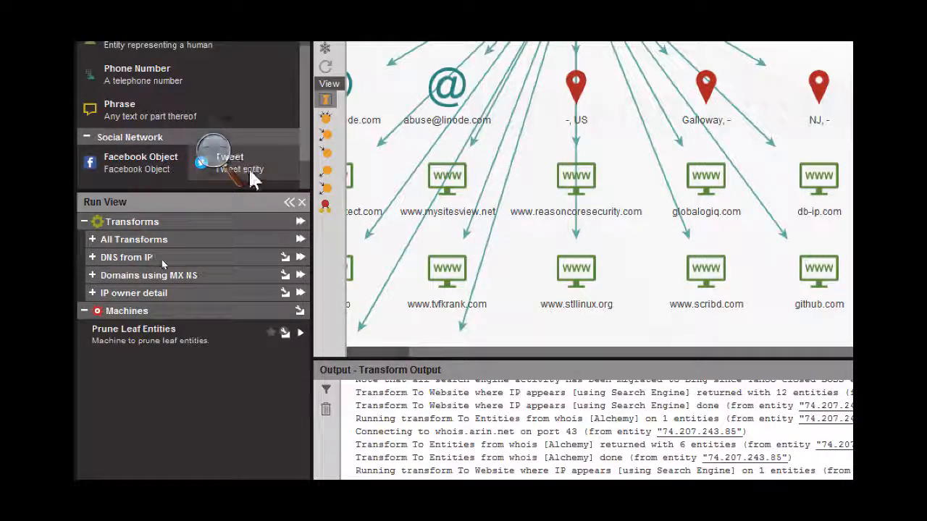
left_click_drag(279, 169, 764, 85)
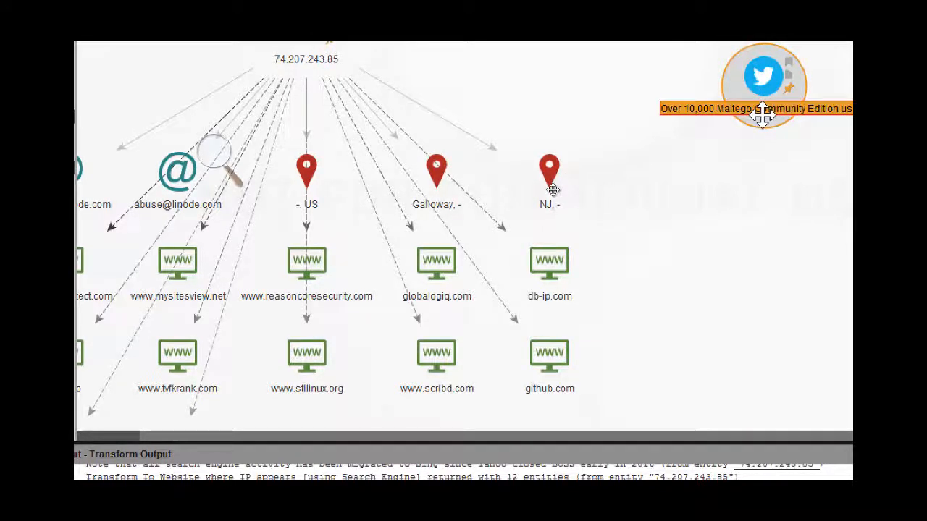
type("bill gates")
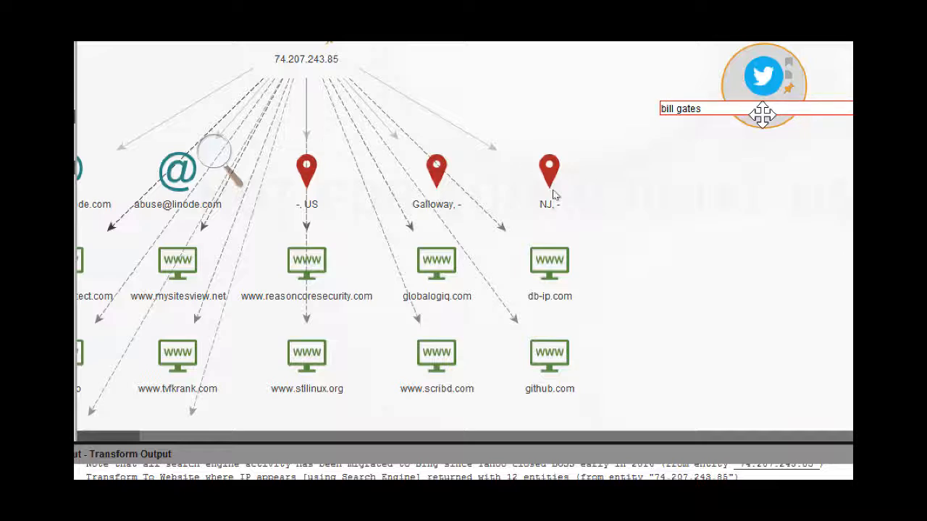
key("Return")
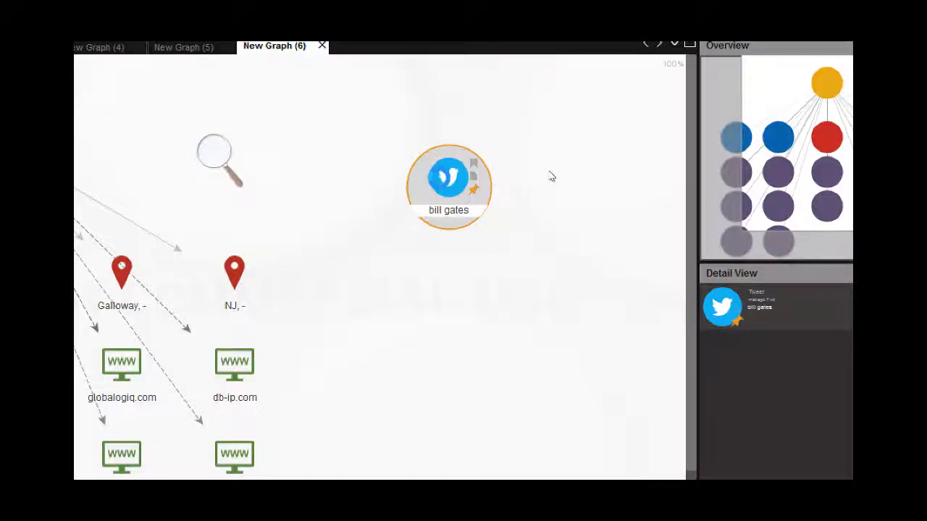
- Try the To Twitter Affiliations [Who retweeted this] transform on the Tweet entity without signing in, and delete that entity
right_click(440, 178)
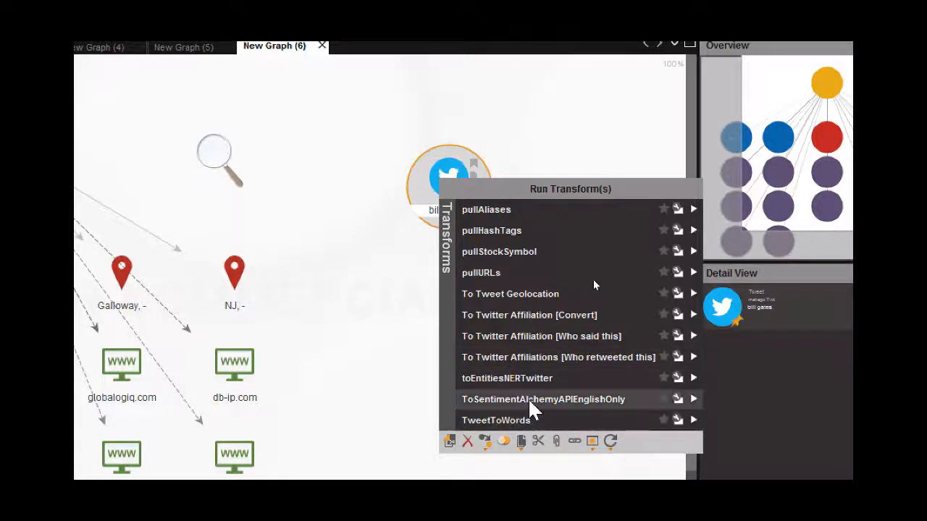
left_click(549, 357)
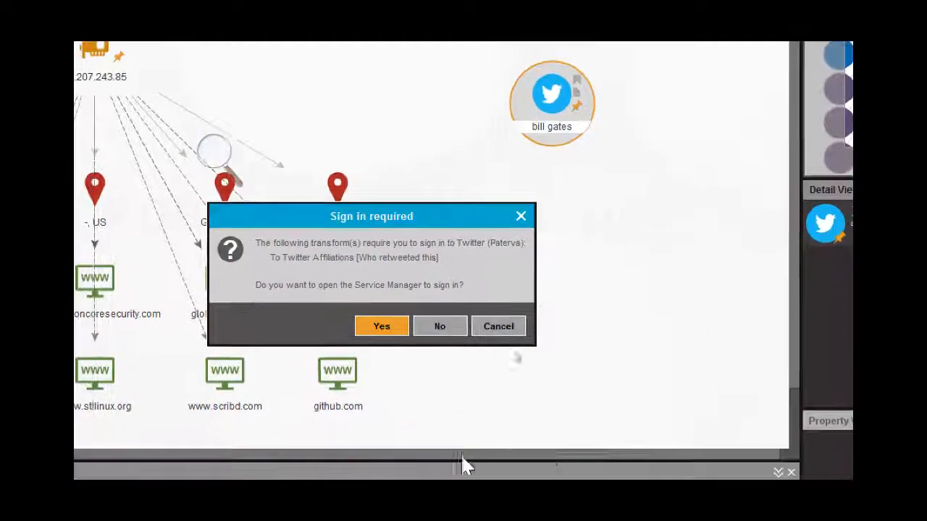
left_click(498, 327)
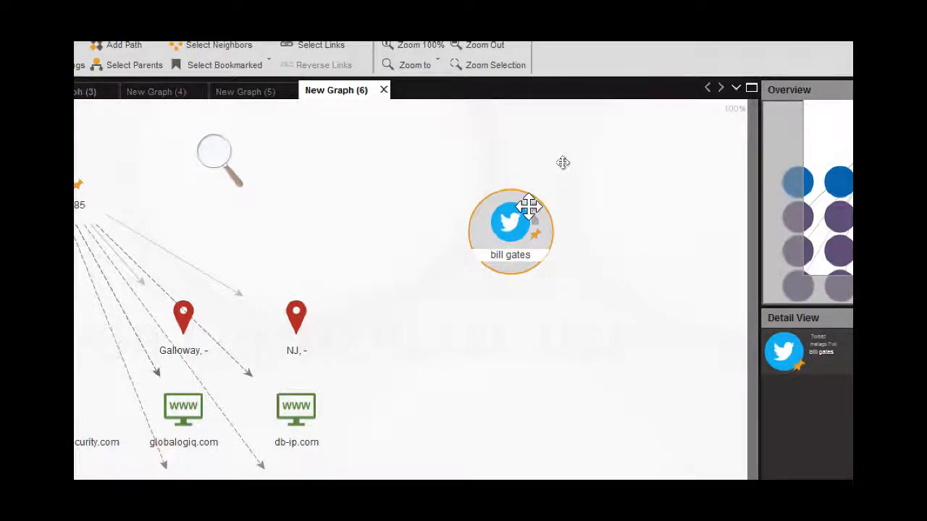
key("Delete")
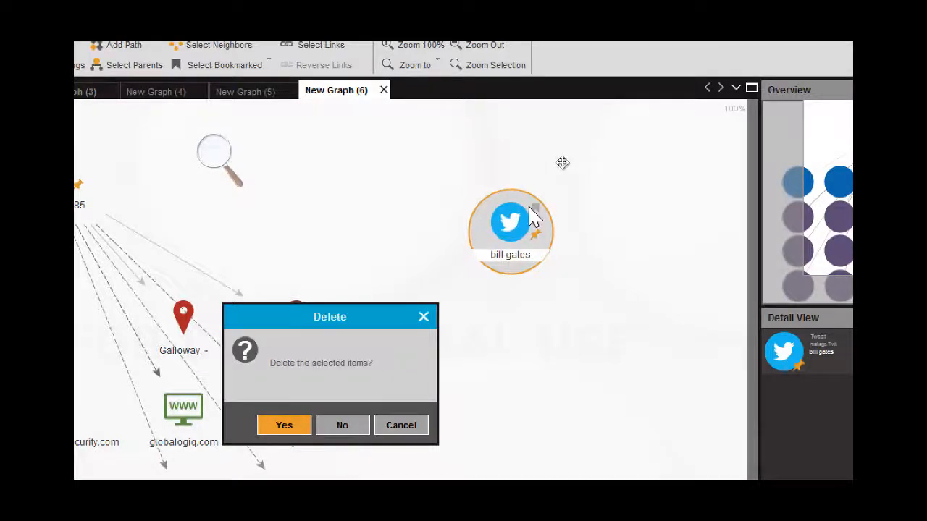
key("Return")
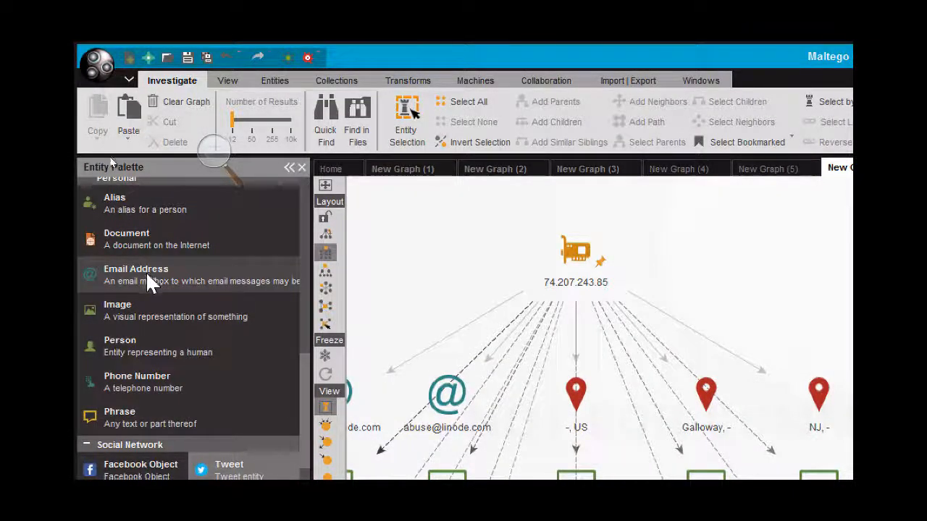
- Add an Email Address entity to the empty area of the graph and replace its default value with the target's e-mail address
left_click_drag(147, 270, 548, 290)
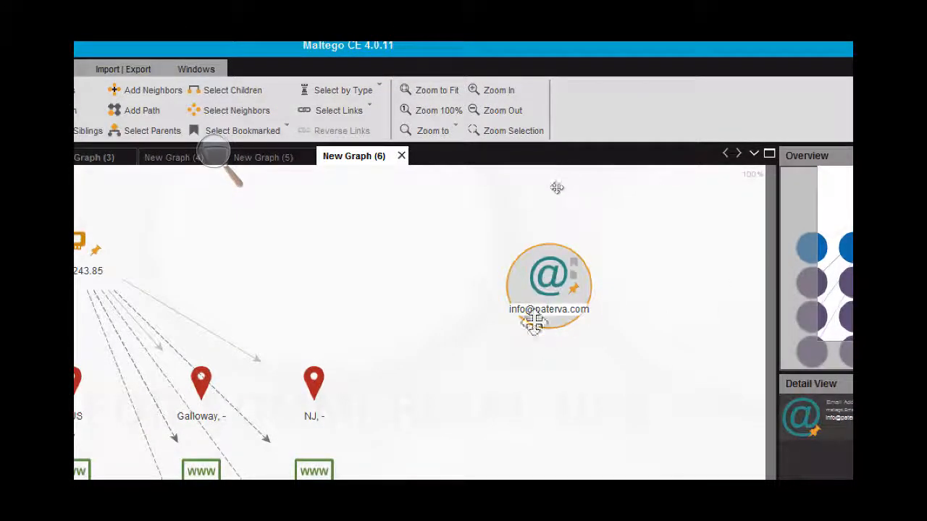
left_click(539, 310)
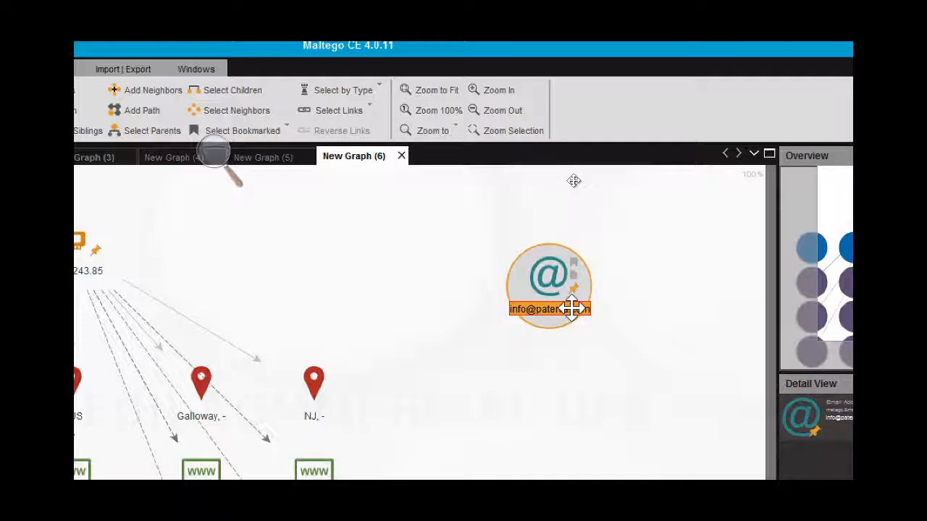
left_click(572, 309)
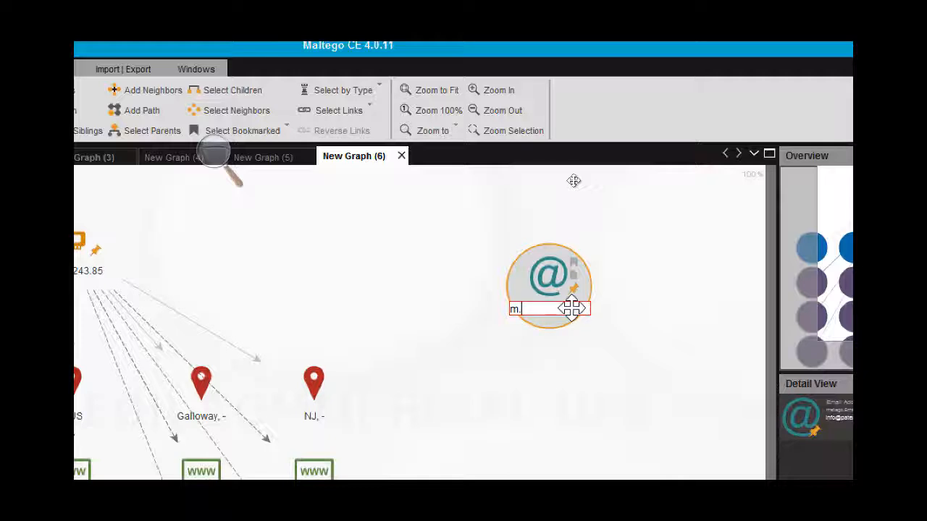
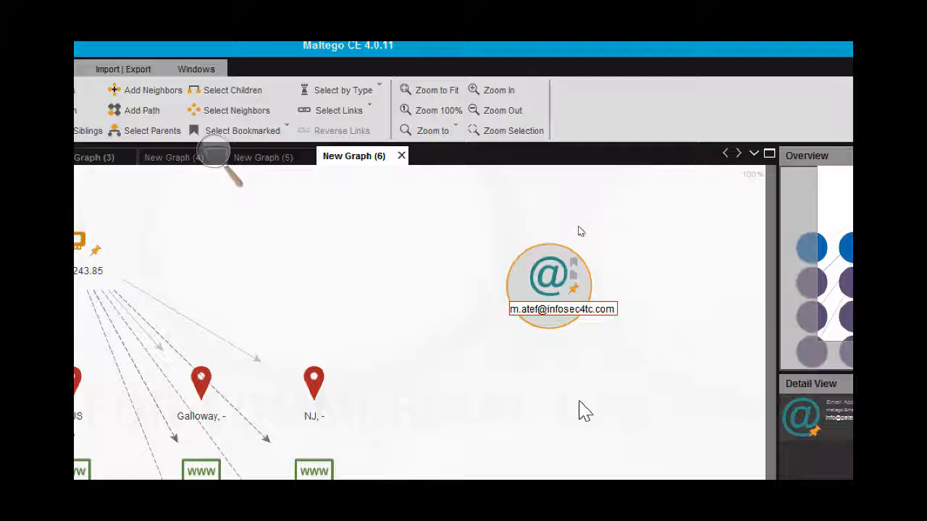
left_click(579, 401)
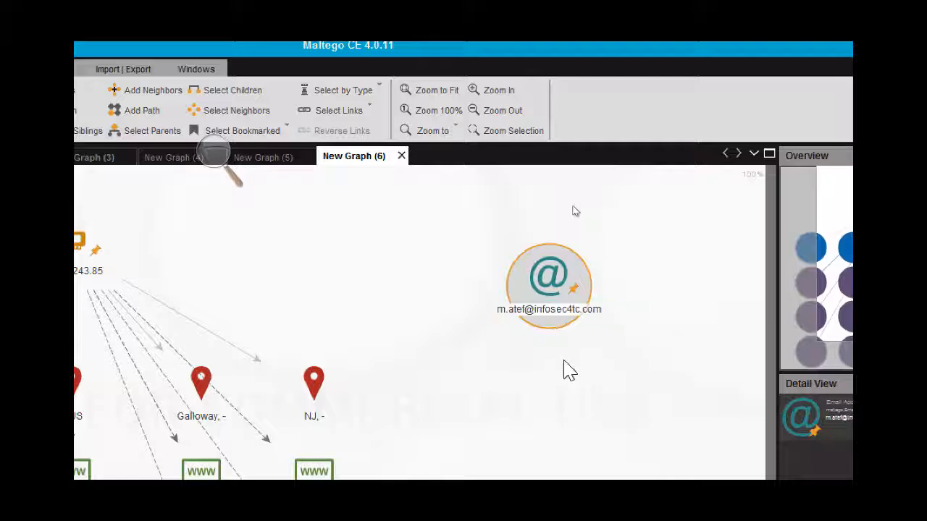
- Run To Phone number [using Search Engine] and emailToFlickrAccount on the e-mail entity, accepting the disclaimer for the Flickr transform
right_click(557, 287)
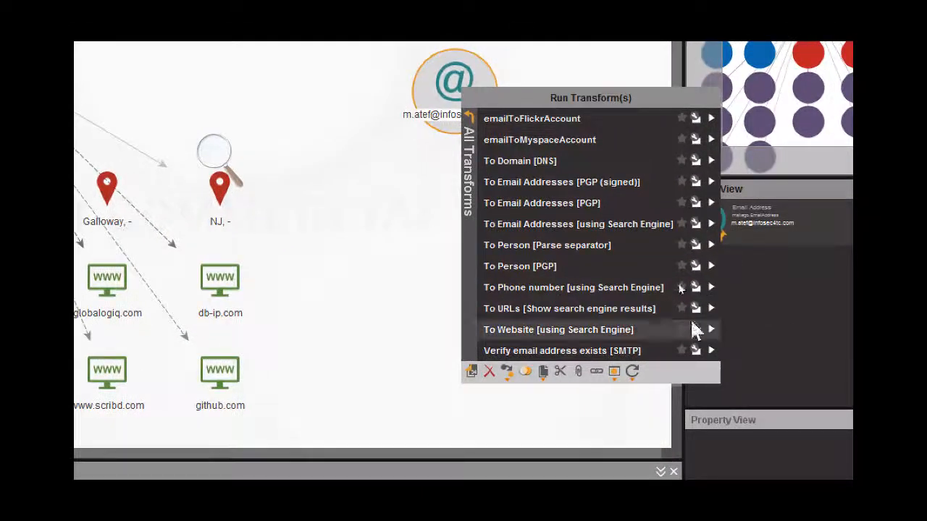
left_click(620, 286)
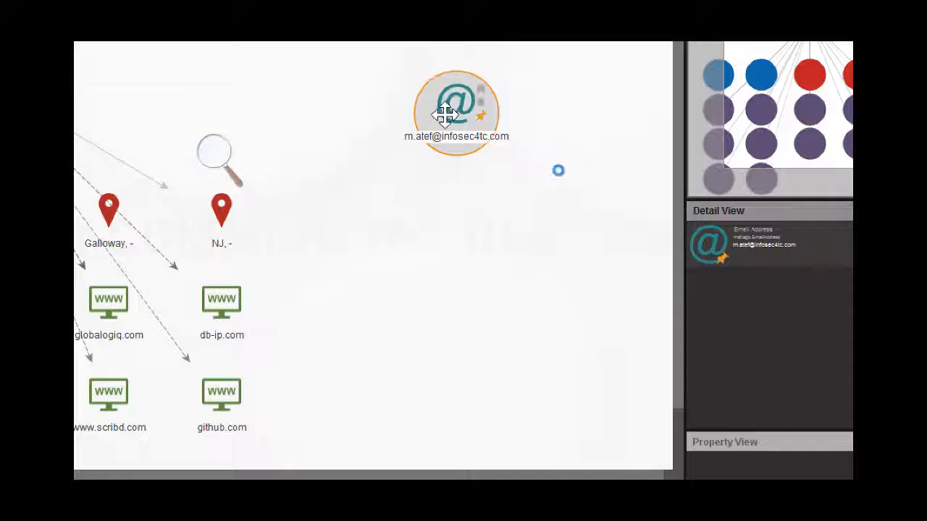
right_click(443, 93)
left_click(480, 146)
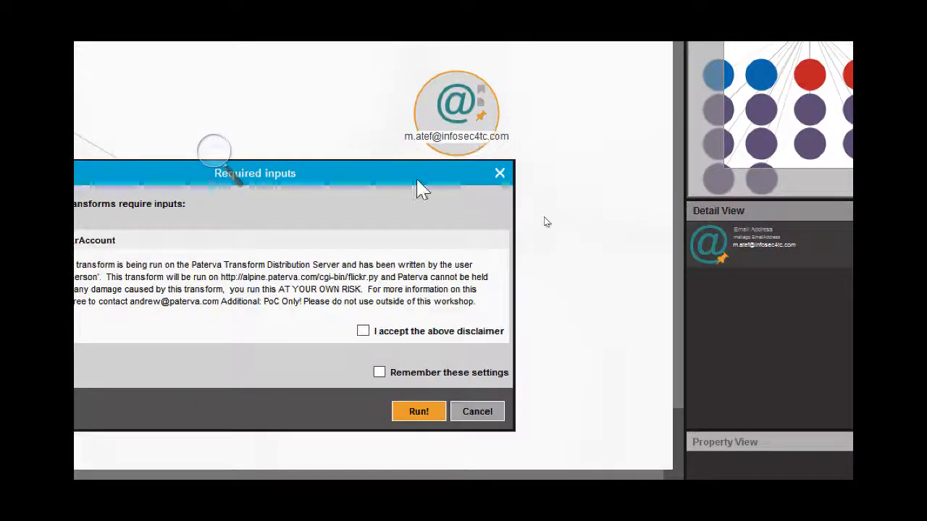
left_click(363, 331)
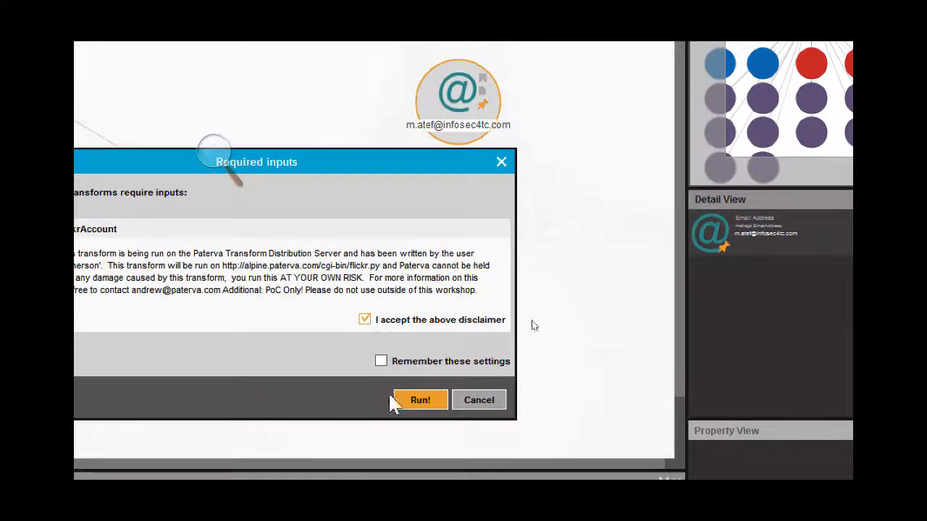
left_click(418, 400)
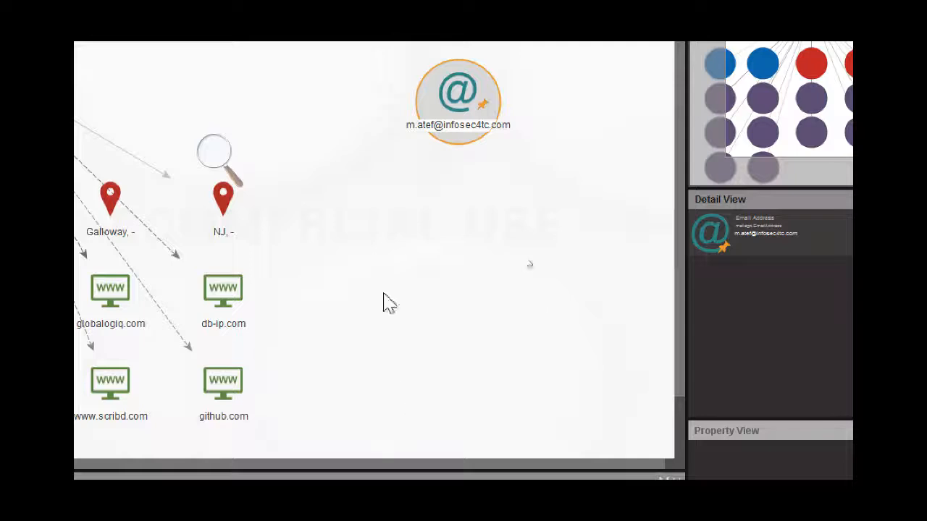
- Run the To Domain [DNS] transform on the e-mail entity and select the resulting domain to view its details
right_click(463, 101)
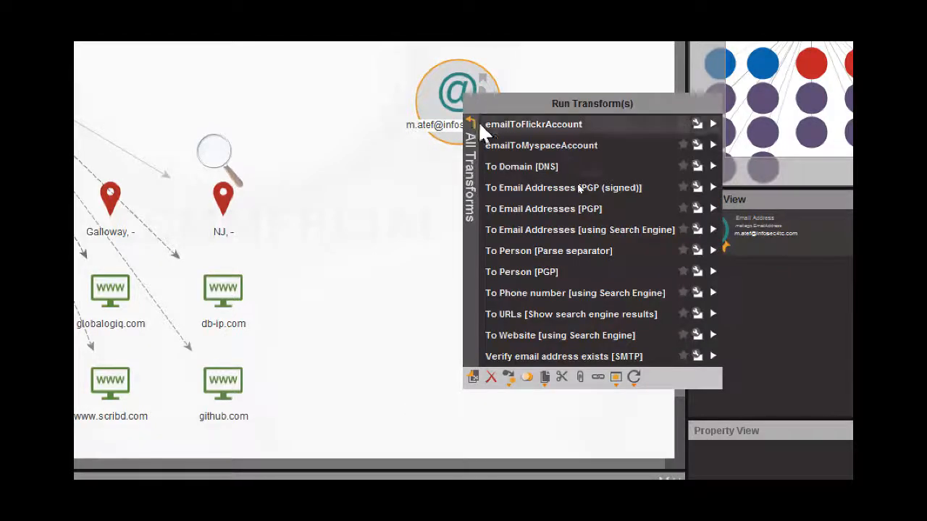
left_click(507, 172)
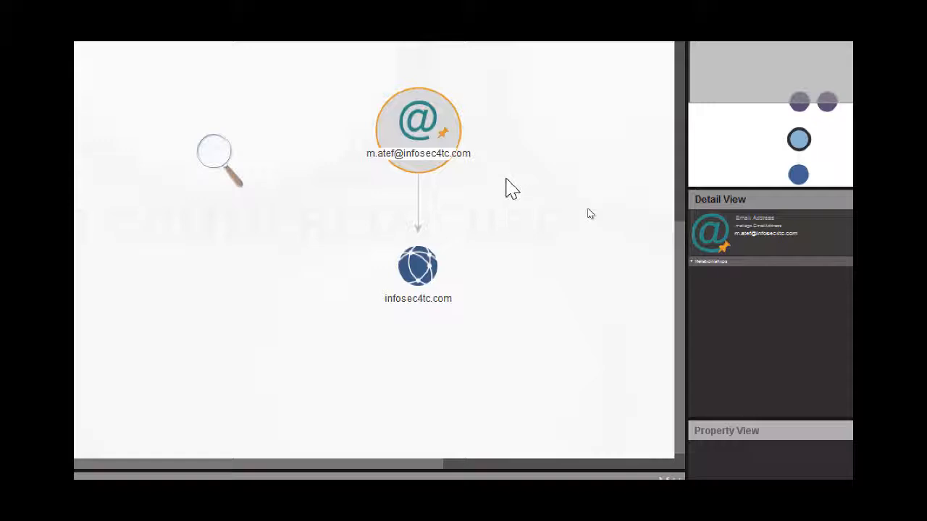
left_click(433, 274)
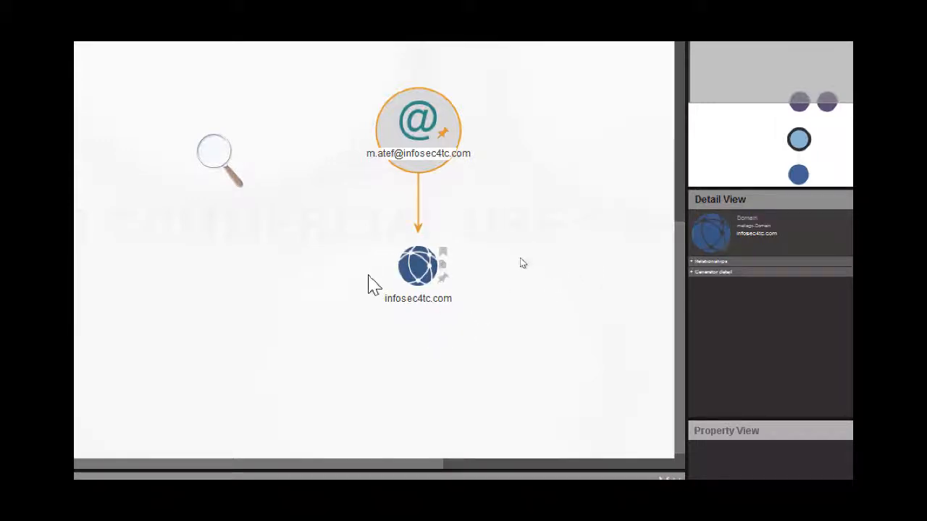
left_click(428, 109)
left_click(420, 294)
- Run the To URLs [Show search engine results] transform on the e-mail entity
left_click(376, 129)
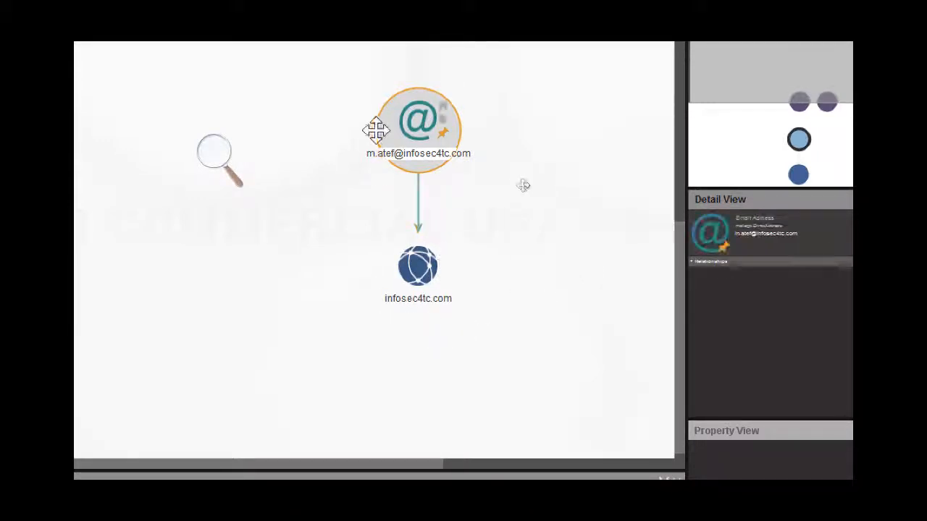
right_click(410, 146)
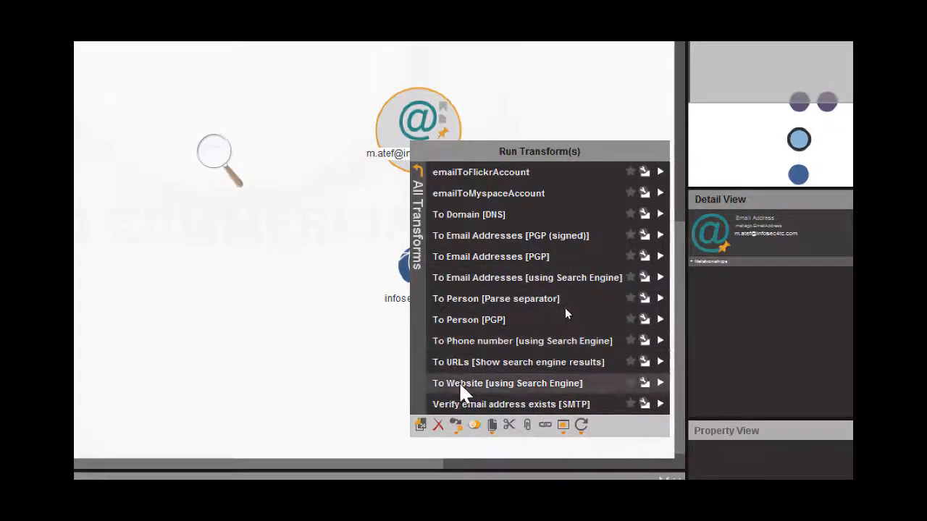
left_click(472, 356)
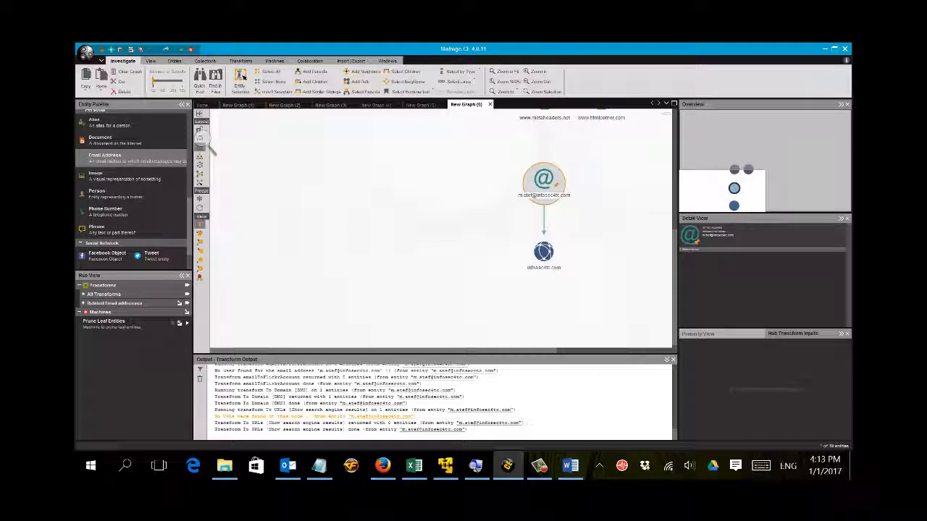
left_click(545, 470)
left_click(832, 420)
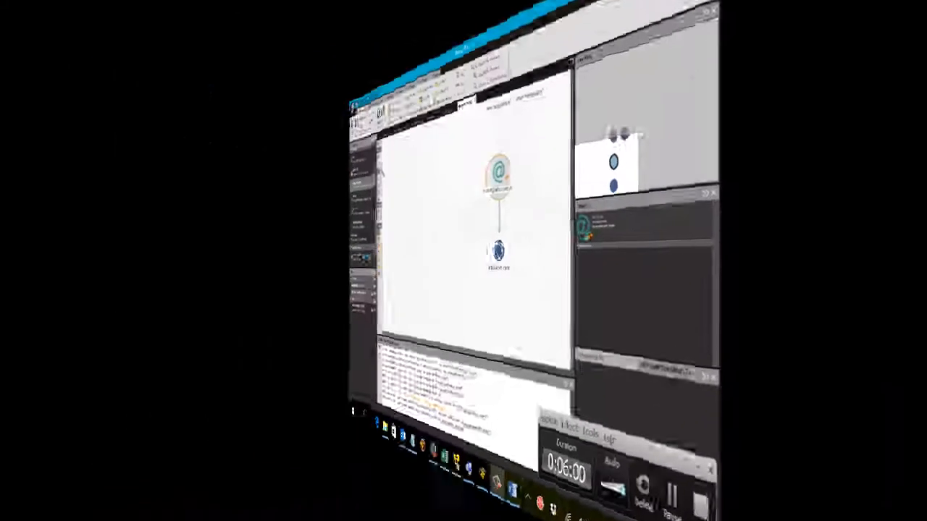